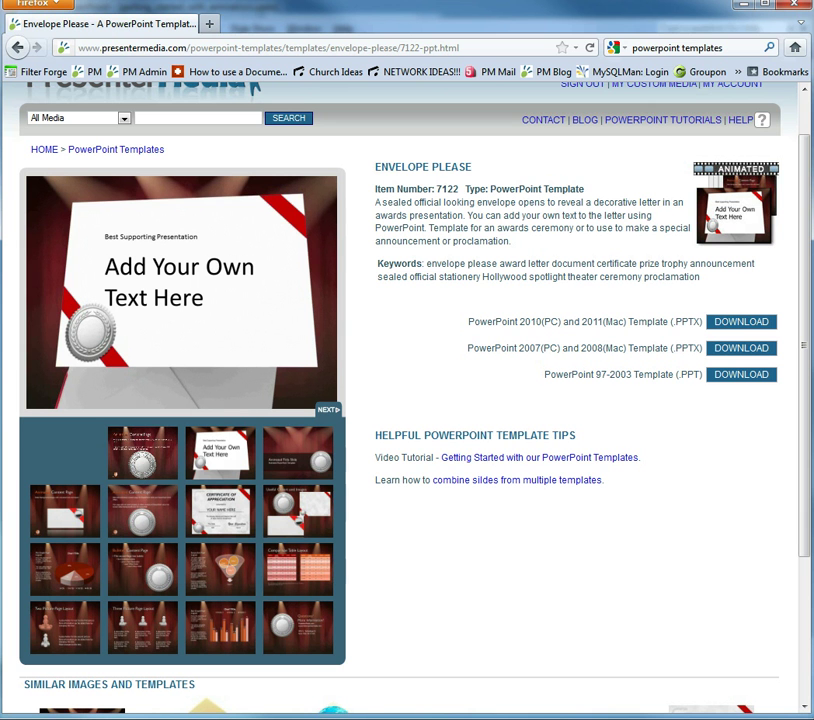
Download the PowerPoint 97-2003 (.PPT) Envelope Please template from the PresenterMedia page in Firefox.
click(60, 714)
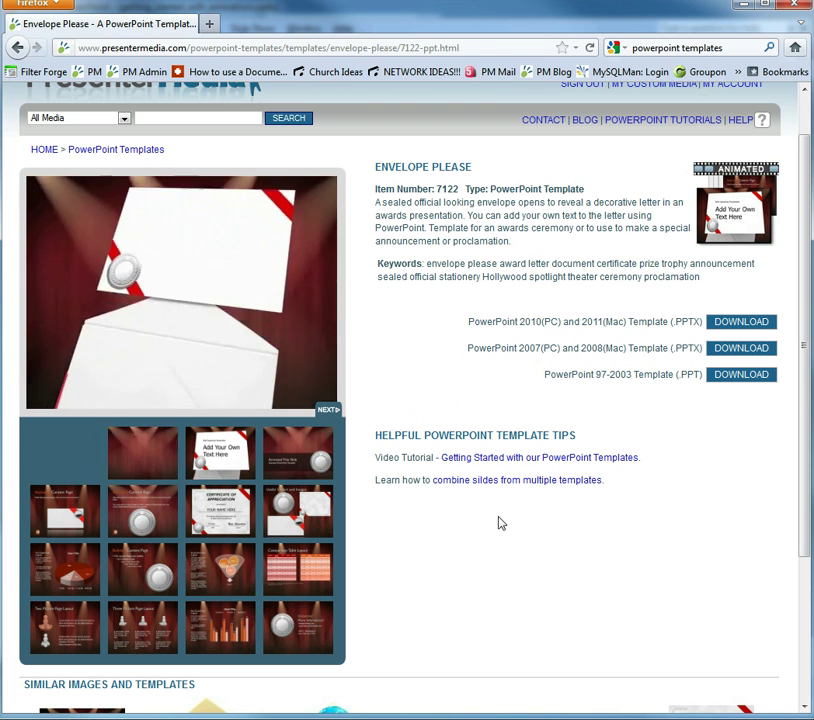
click(748, 377)
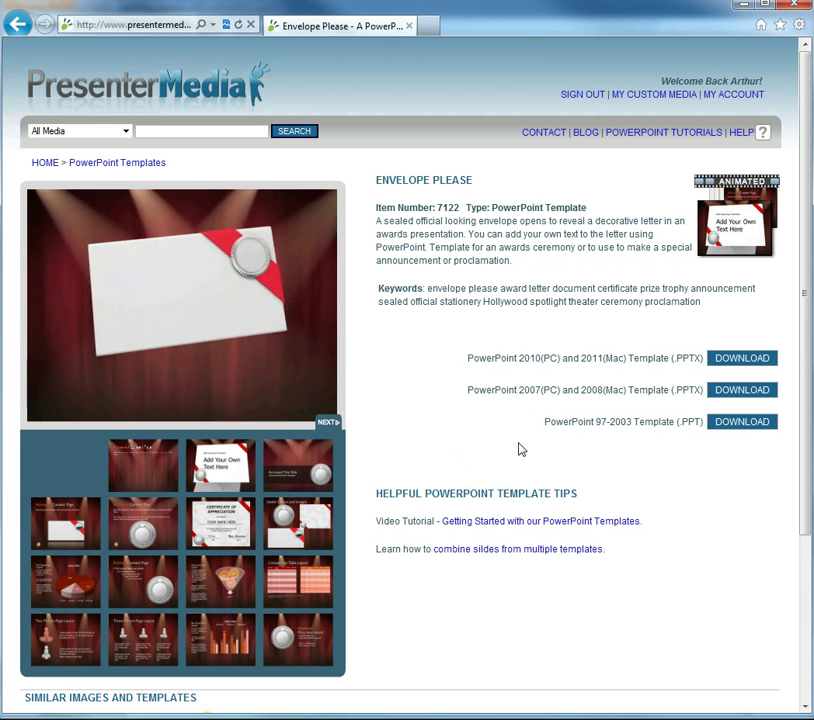
Save envelope_please_2003.zip from Internet Explorer and show it in its Downloads folder.
click(755, 431)
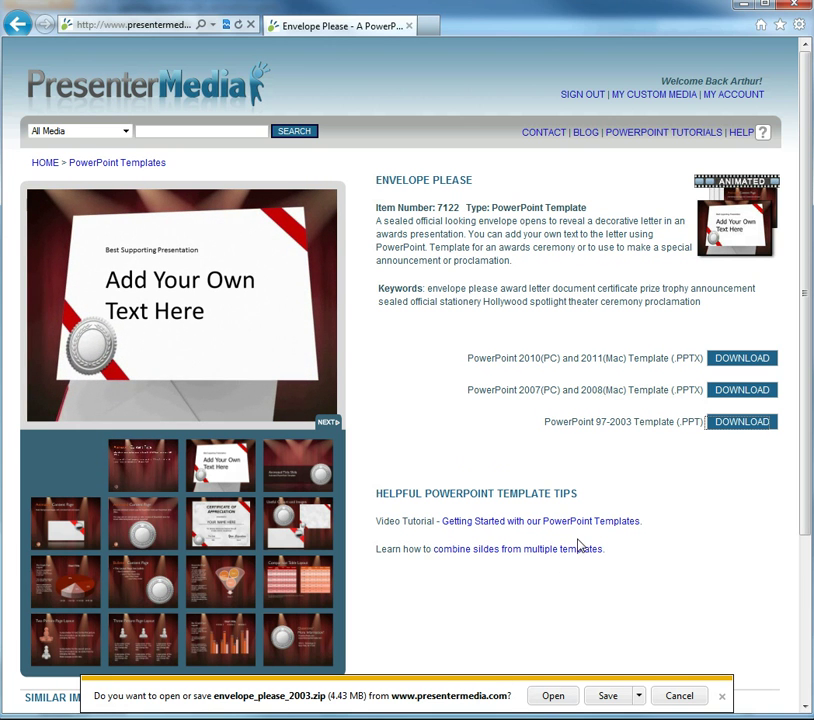
click(610, 696)
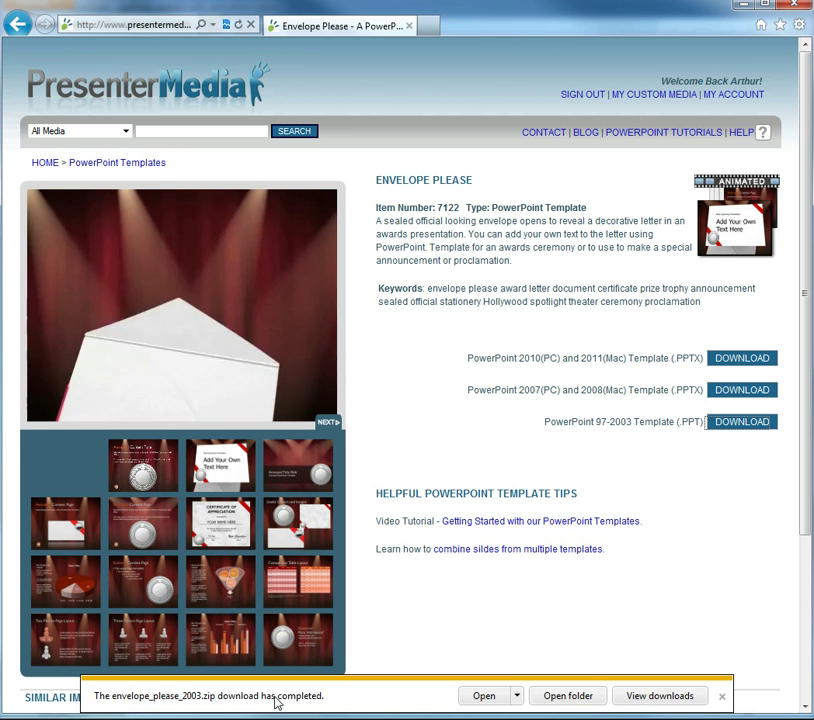
click(562, 697)
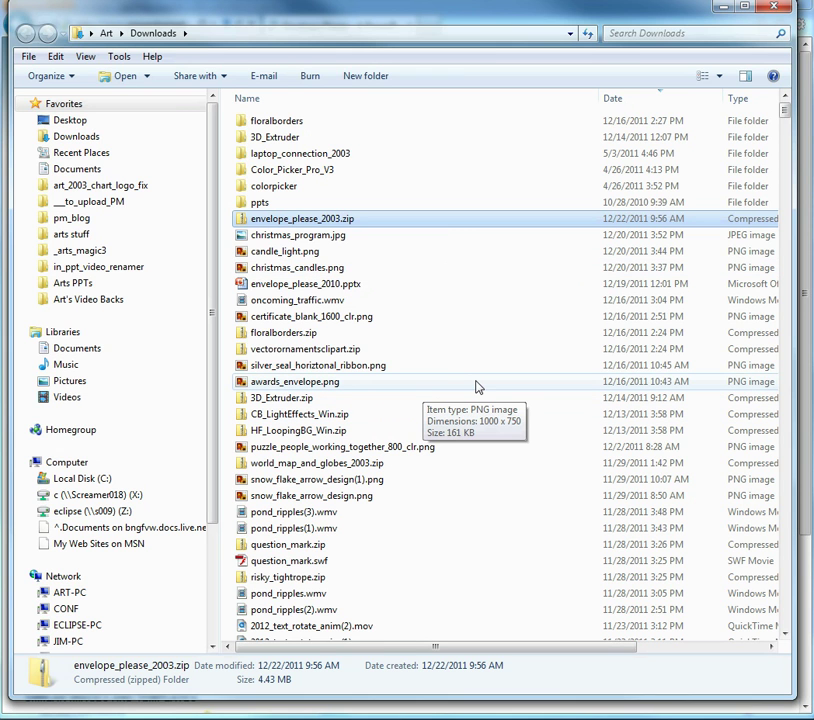
Bring up the context menu for envelope_please_2003.zip.
right_click(293, 226)
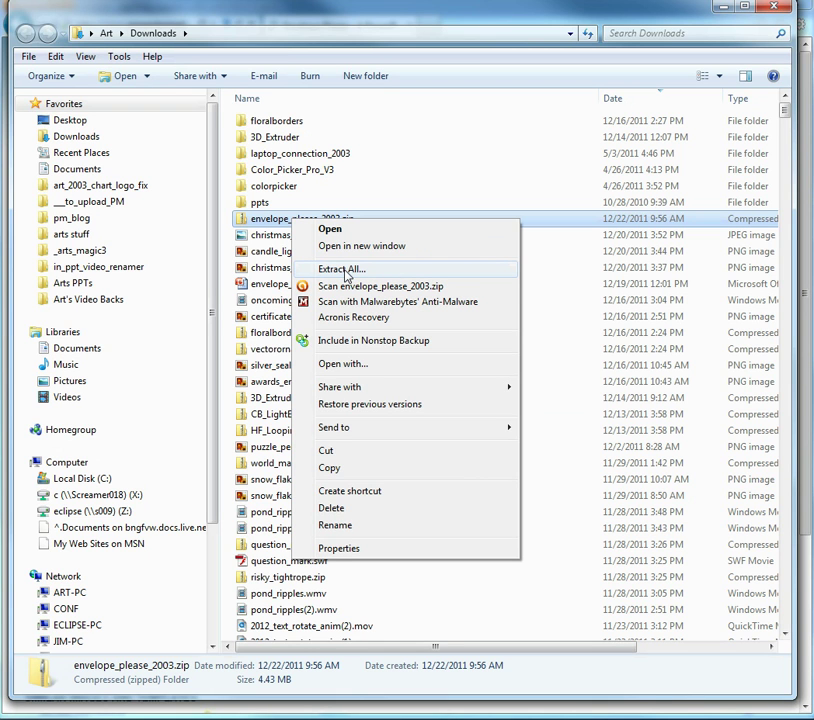
Extract all files from envelope_please_2003.zip into C:\Users\Art\Desktop.
click(343, 269)
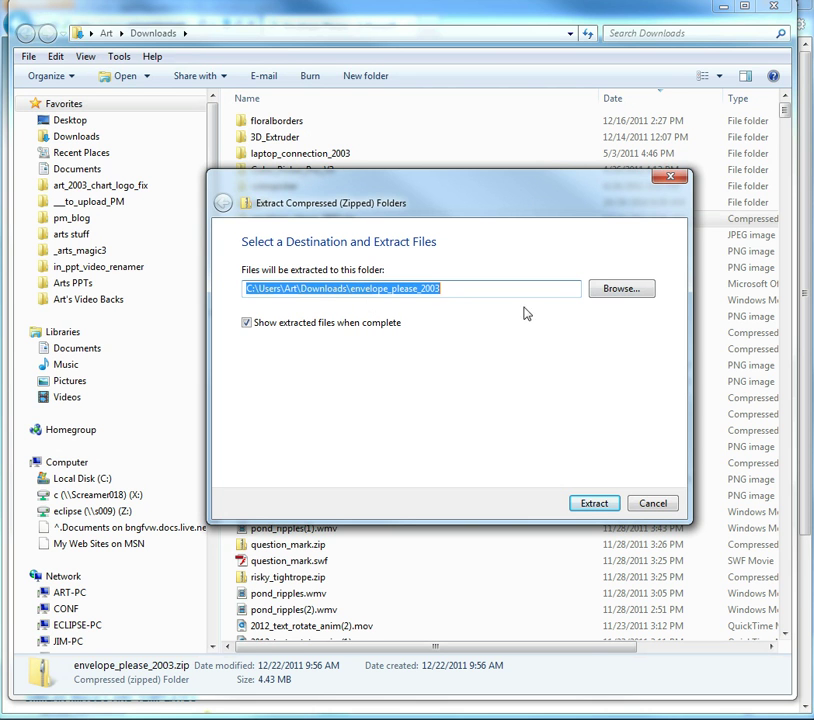
click(645, 290)
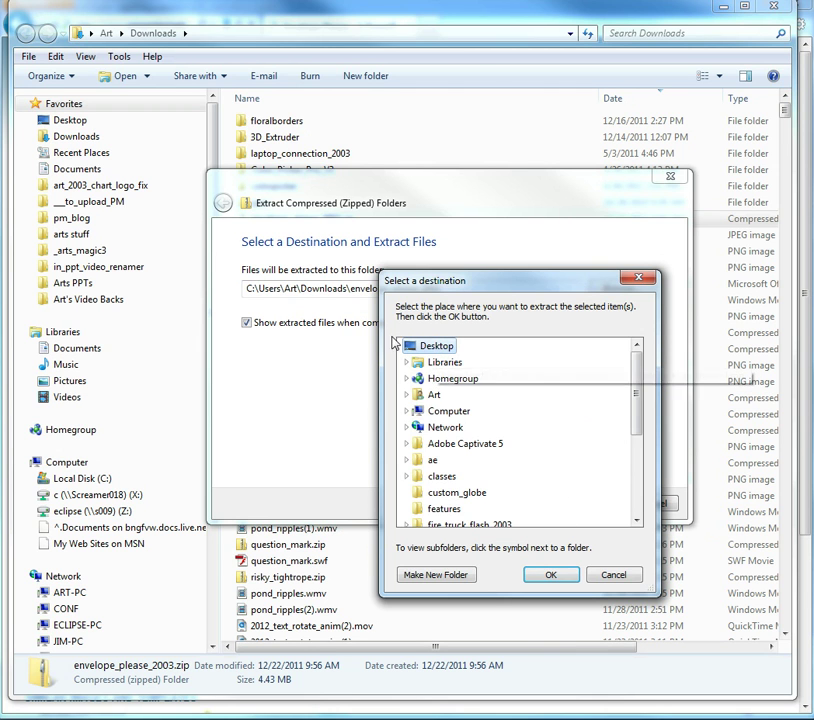
click(547, 575)
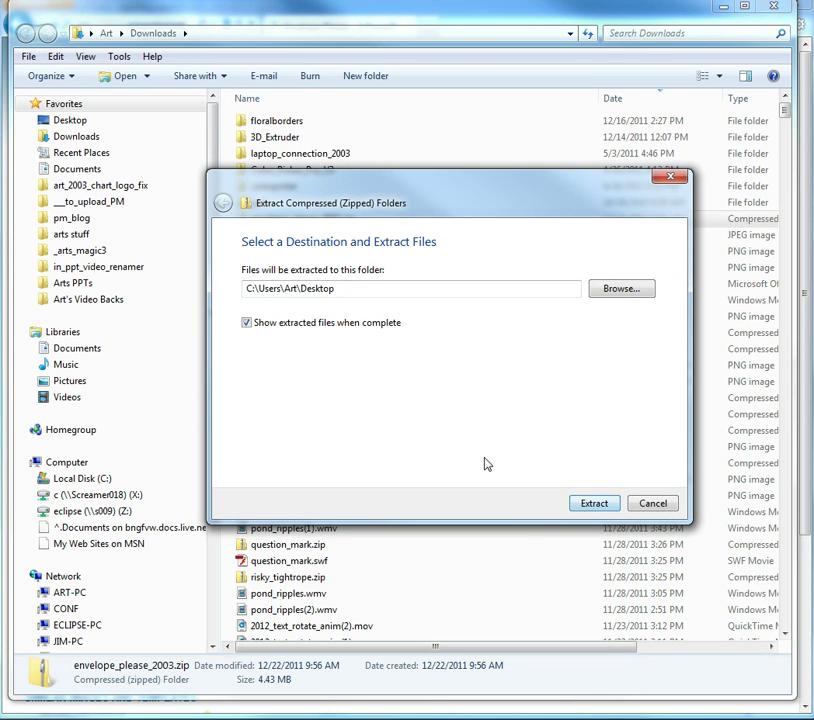
click(596, 505)
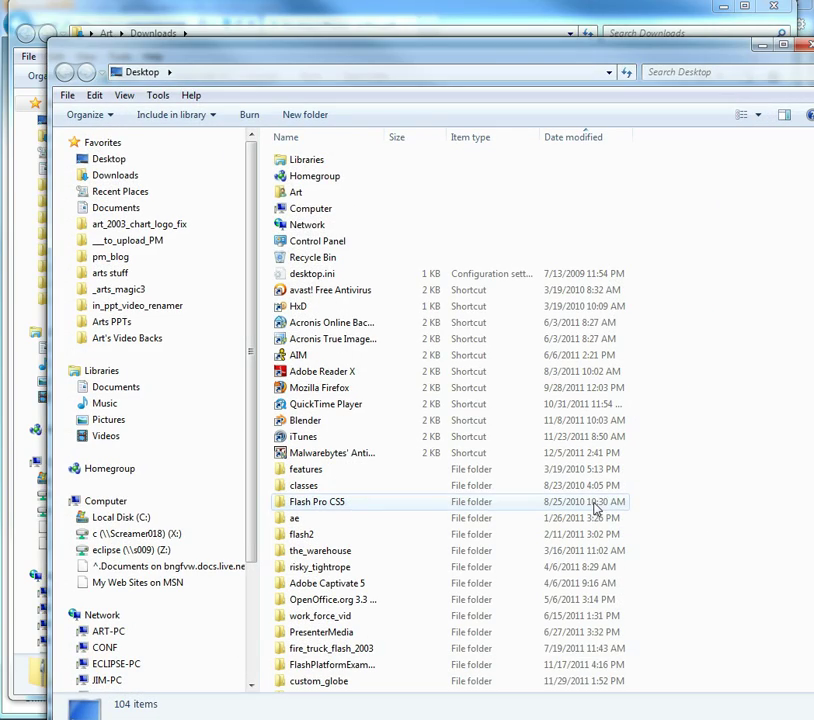
Sort the Desktop items by name and open the extracted envelope_please folder.
drag(235, 57, 223, 37)
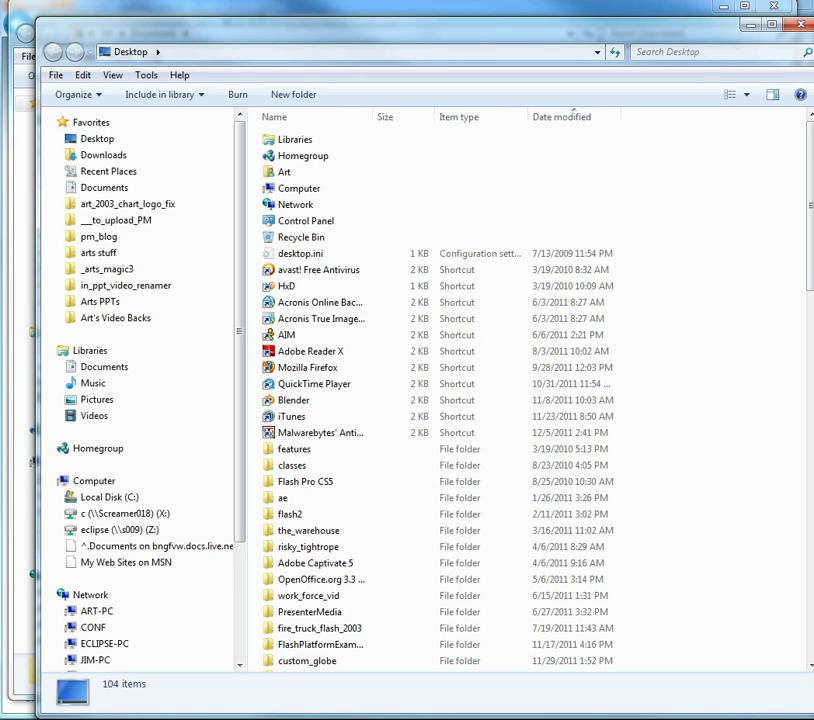
click(333, 119)
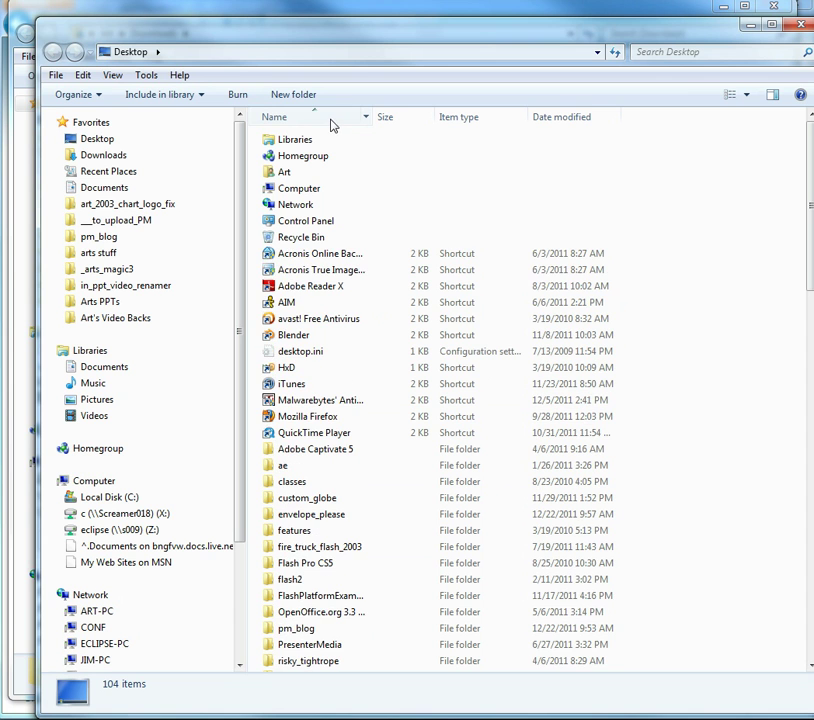
scroll(808, 275, down, 3)
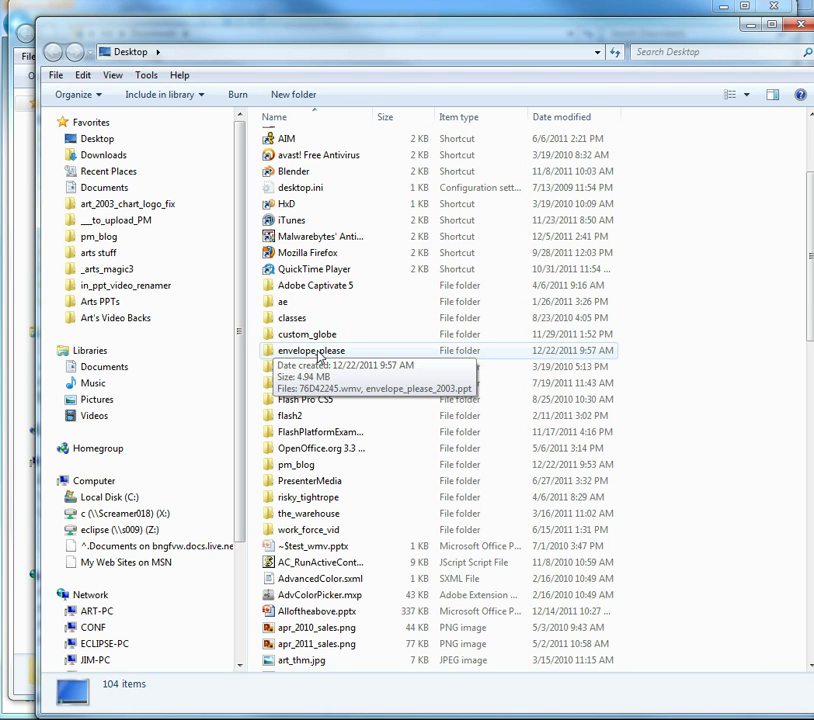
click(269, 357)
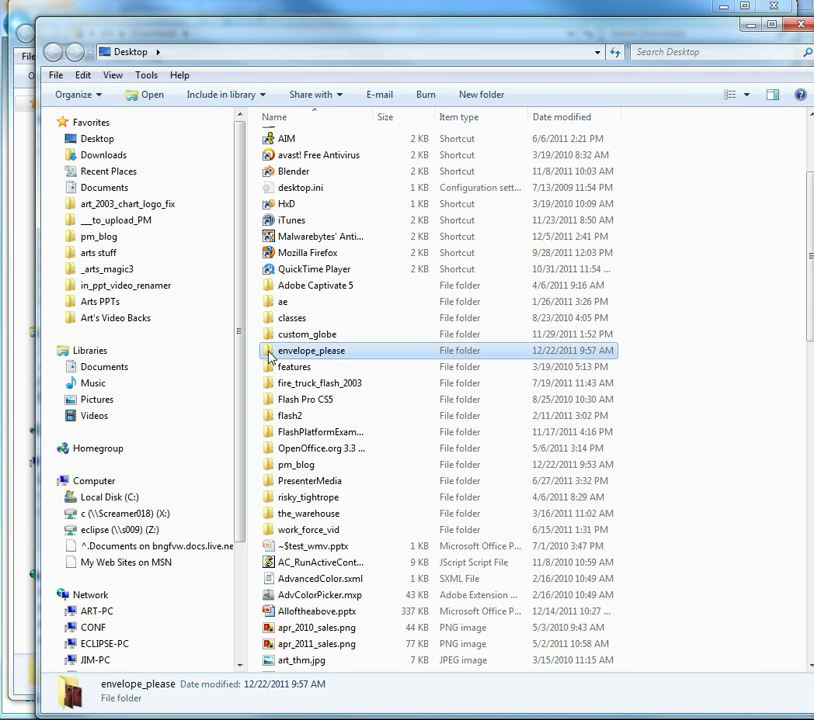
double_click(269, 357)
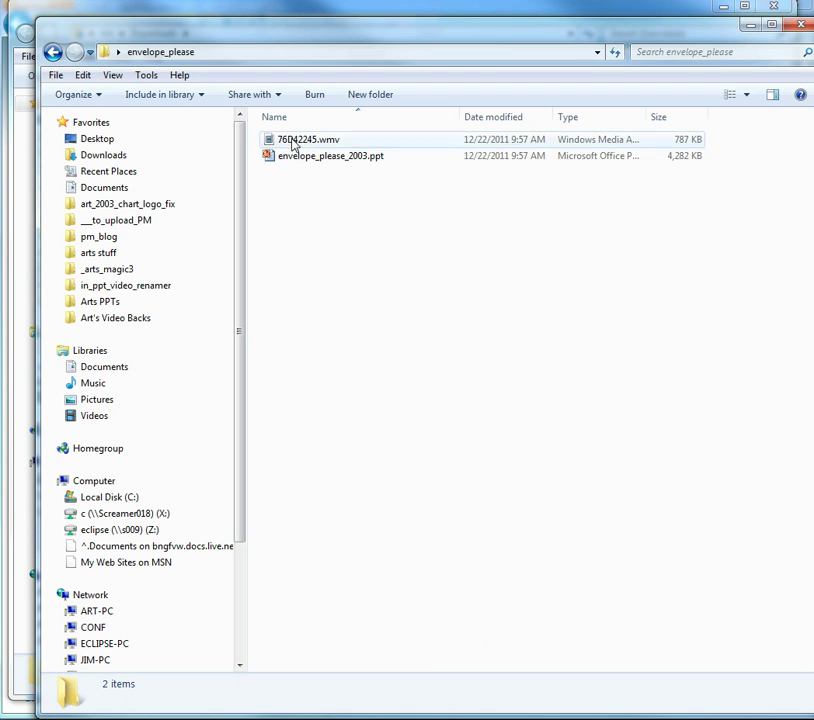
mouse_move(330, 147)
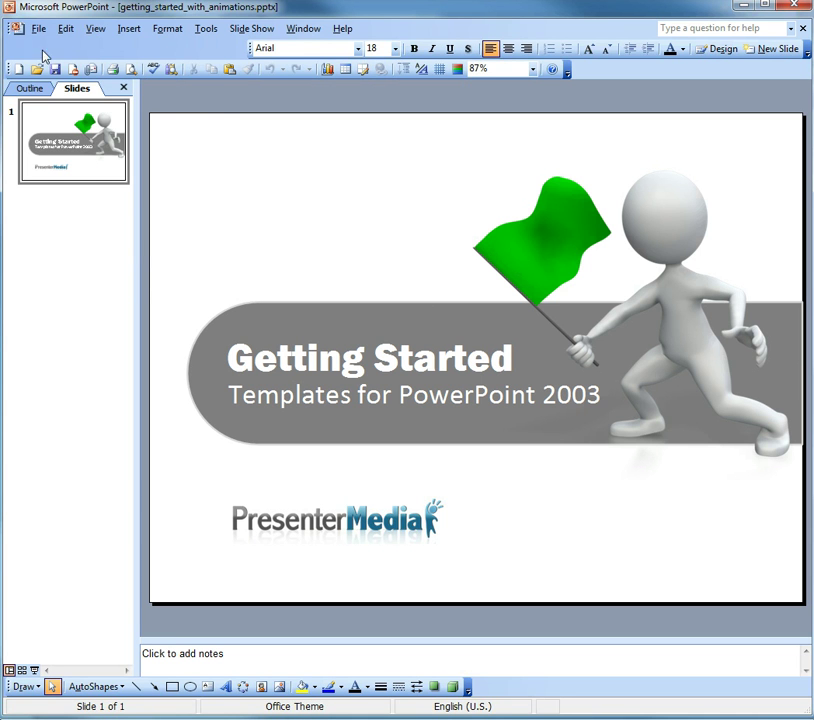
Open envelope_please_2003.ppt from the envelope_please folder on the Desktop.
click(38, 28)
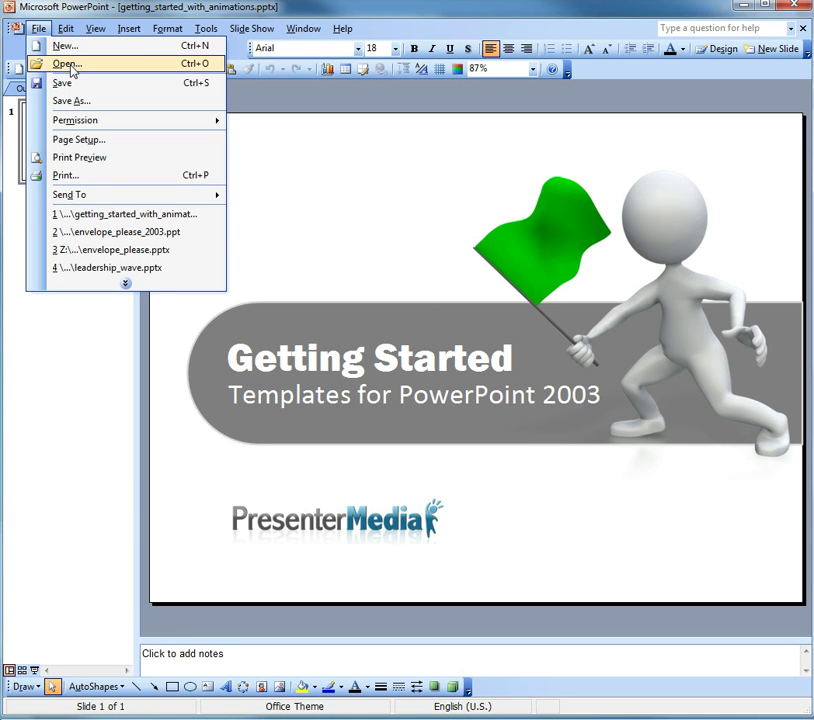
click(67, 64)
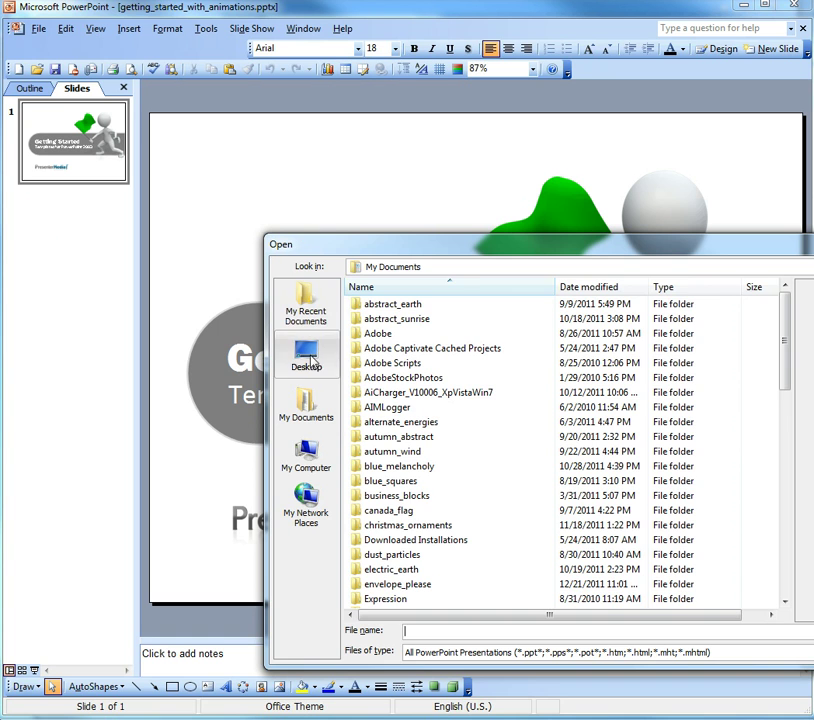
click(308, 362)
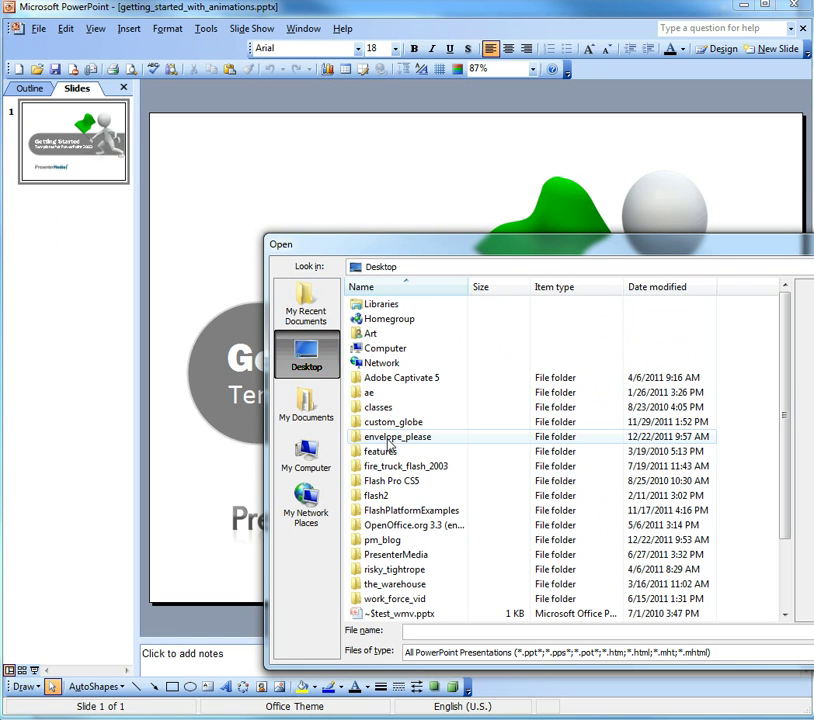
double_click(388, 440)
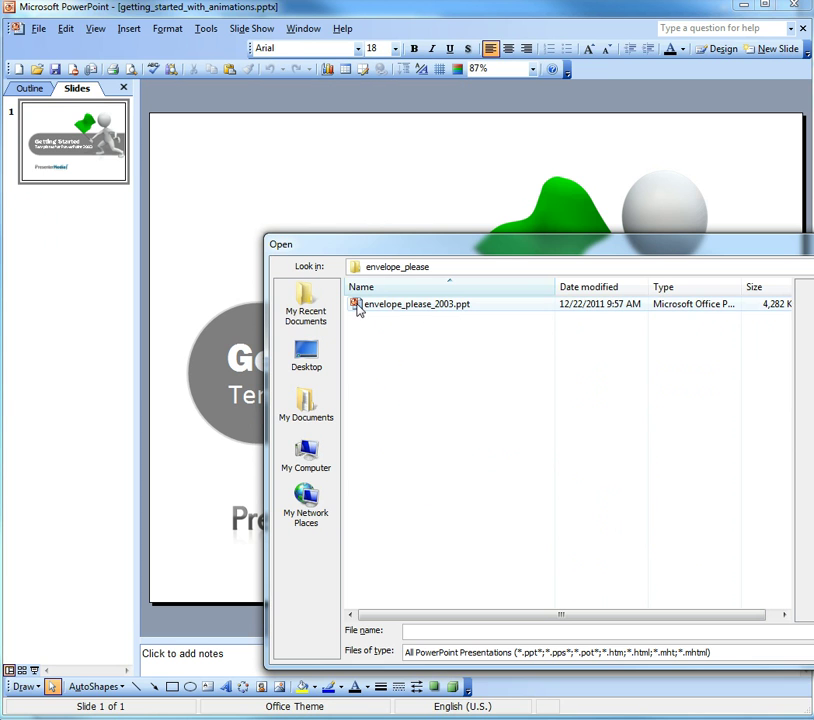
double_click(358, 306)
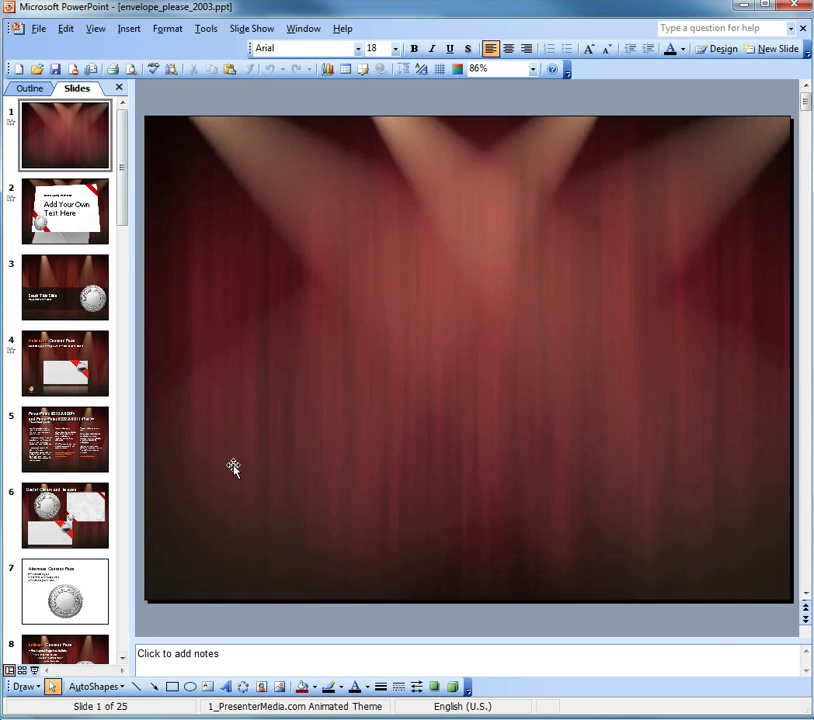
drag(120, 160, 120, 360)
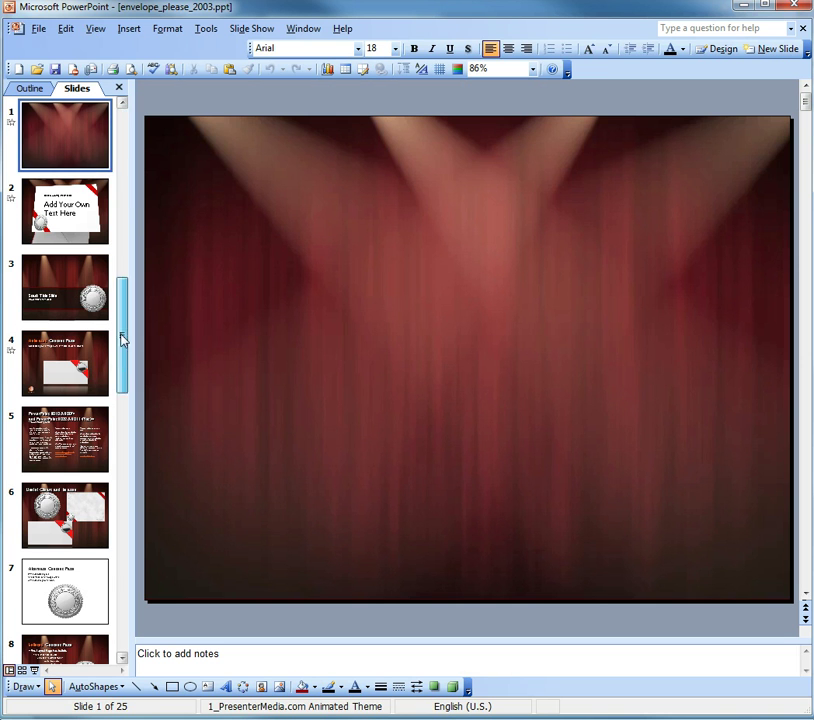
scroll(88, 325, down, 5)
scroll(78, 340, up, 10)
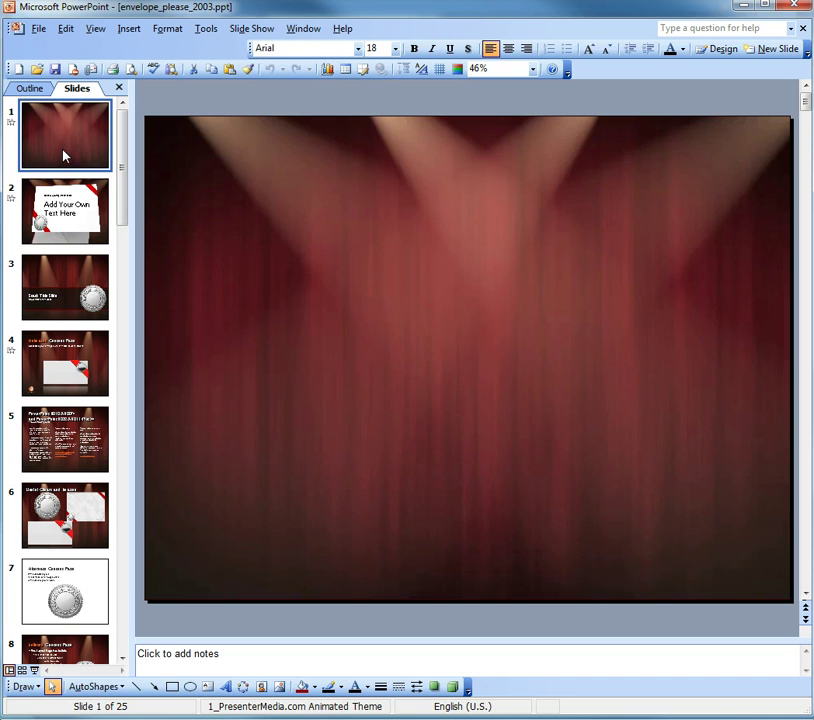
click(251, 30)
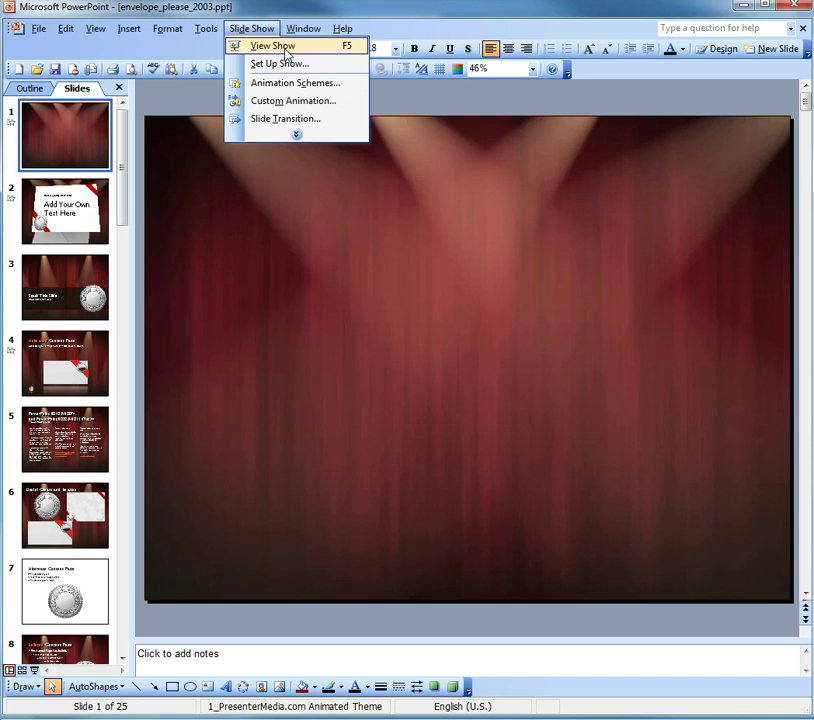
click(287, 54)
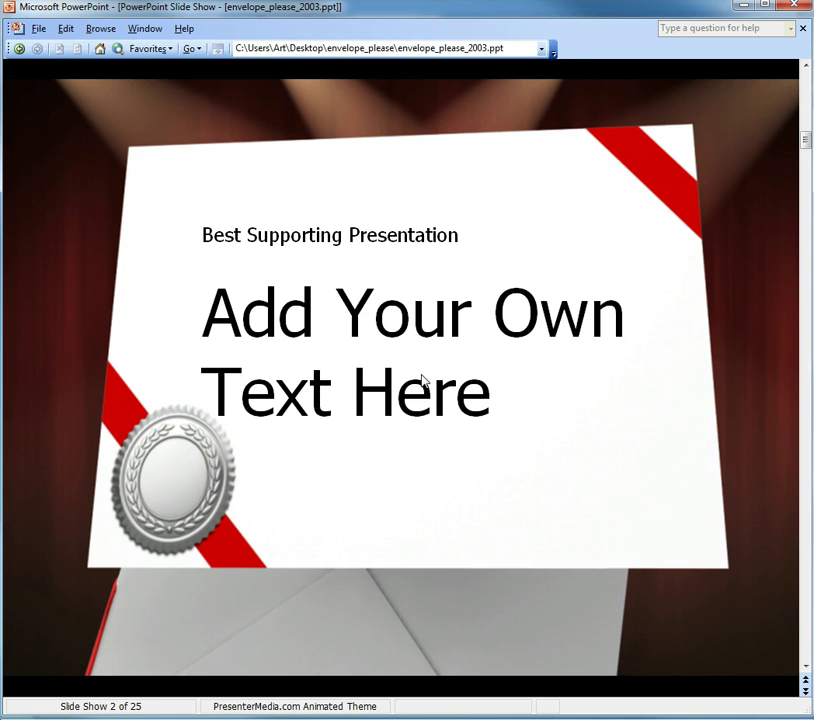
click(421, 437)
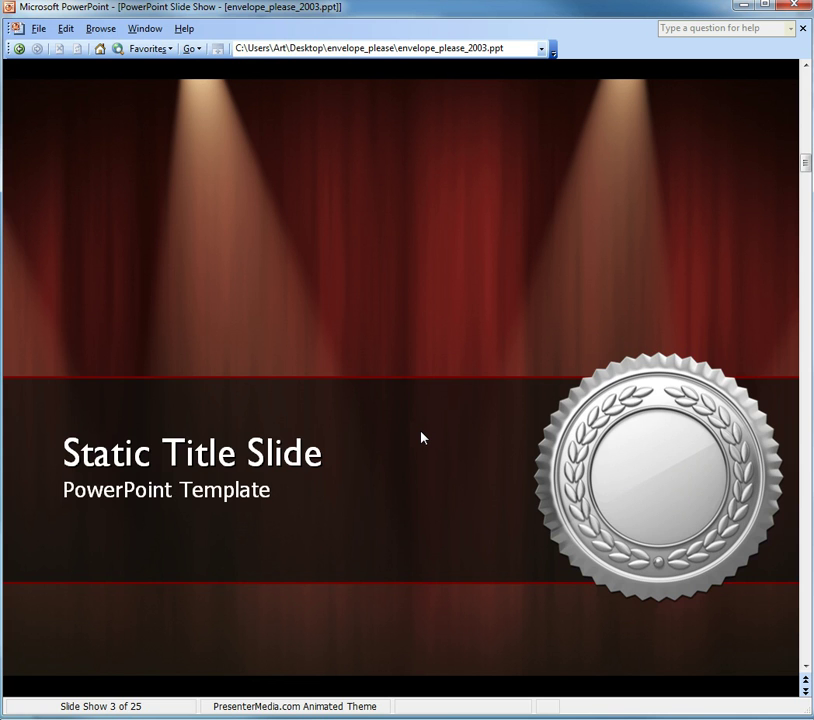
click(421, 437)
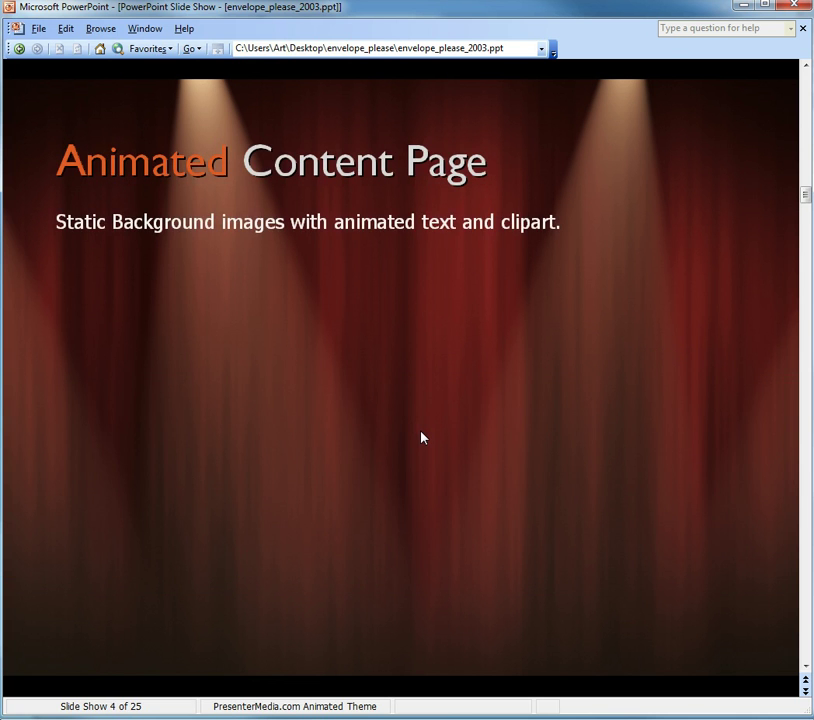
key(Escape)
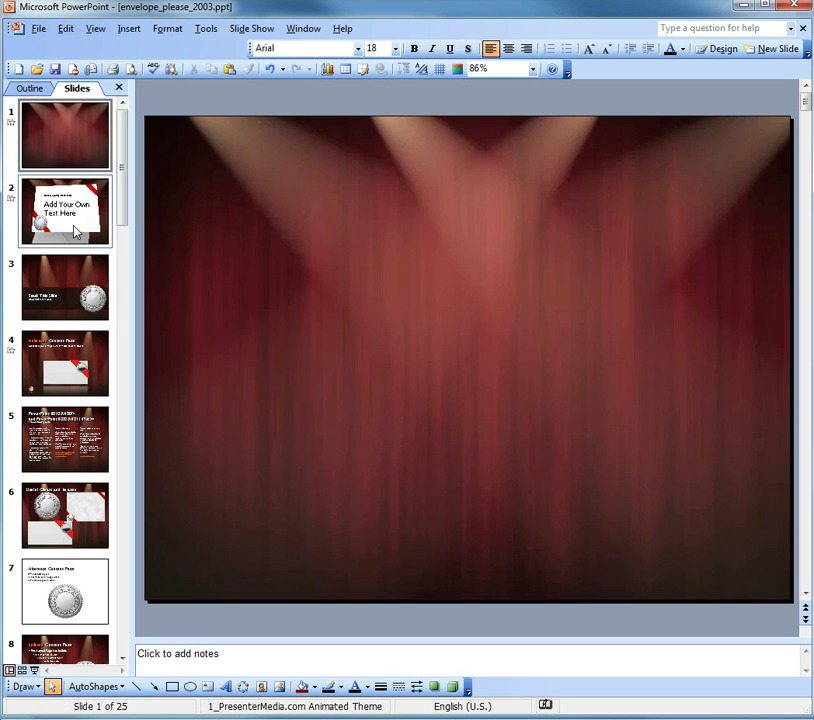
Delete the 'Add Your Own Text Here' title text on slide 2.
click(74, 231)
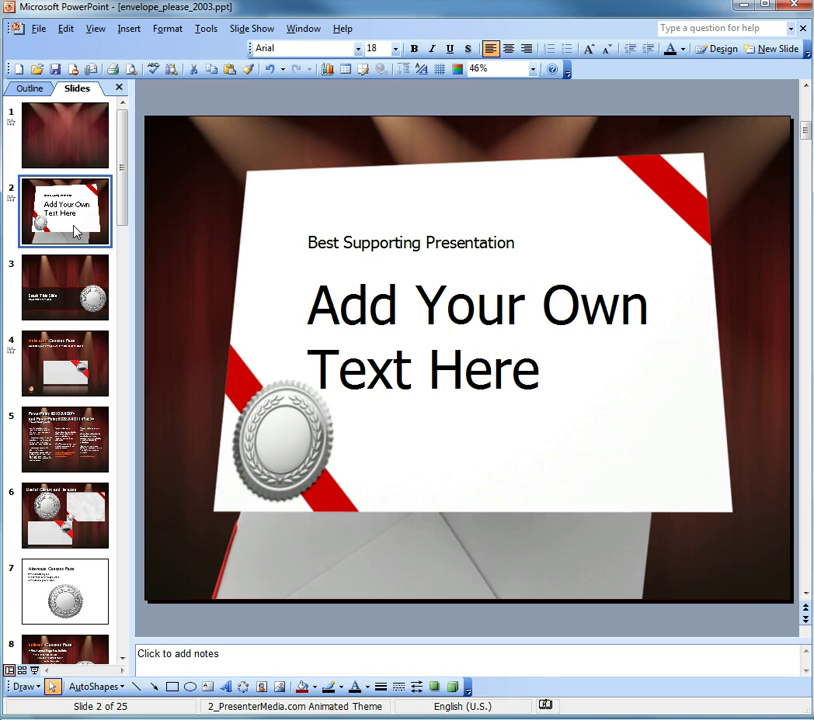
drag(343, 311, 554, 385)
text(ds)
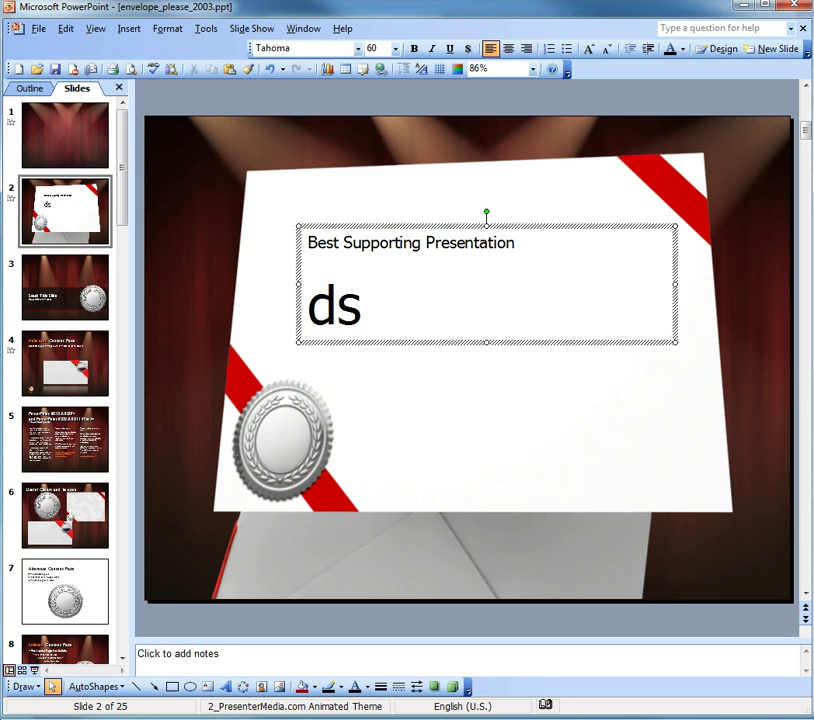
key(BackSpace)
key(BackSpace)
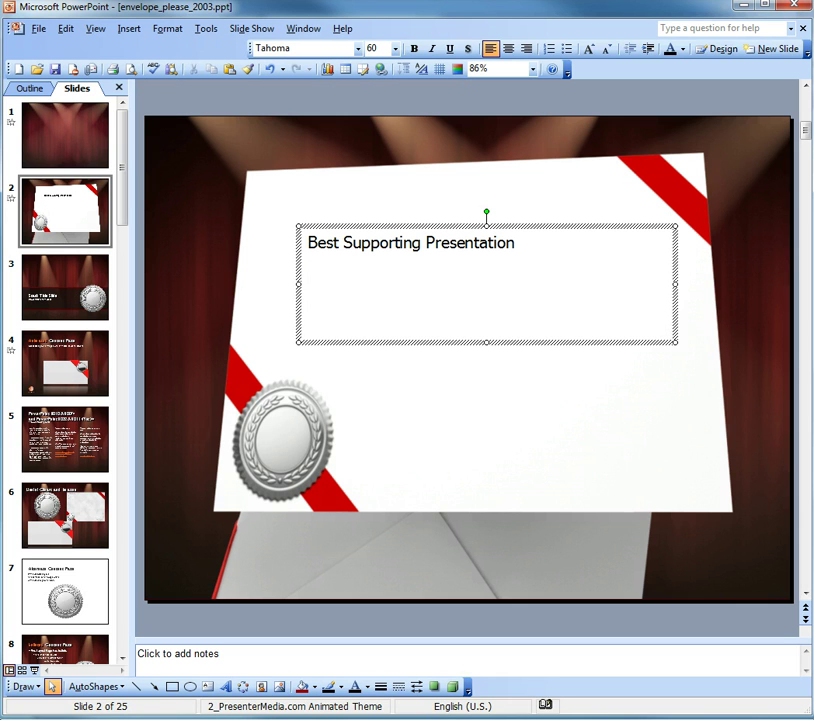